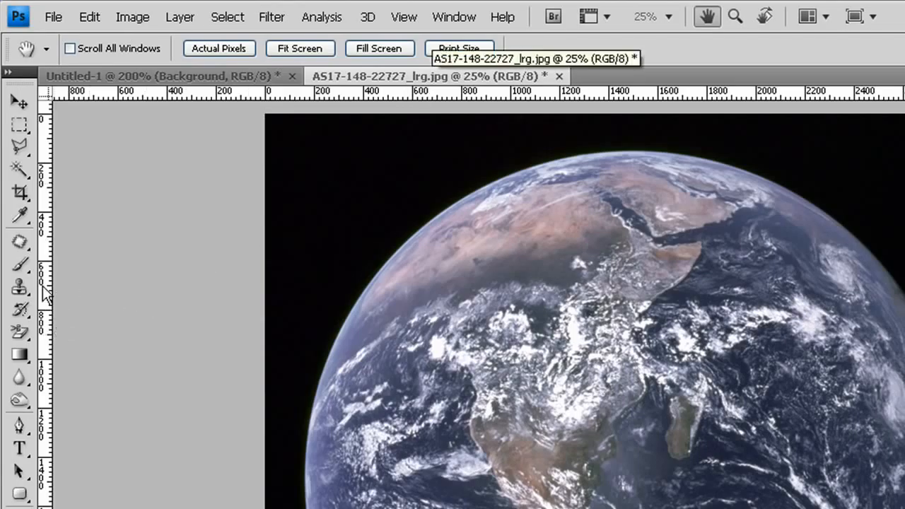
Step: Compare the options of the Brush, Clone Stamp and Crop tools, trying a crop area over the Earth and cancelling it
click(20, 266)
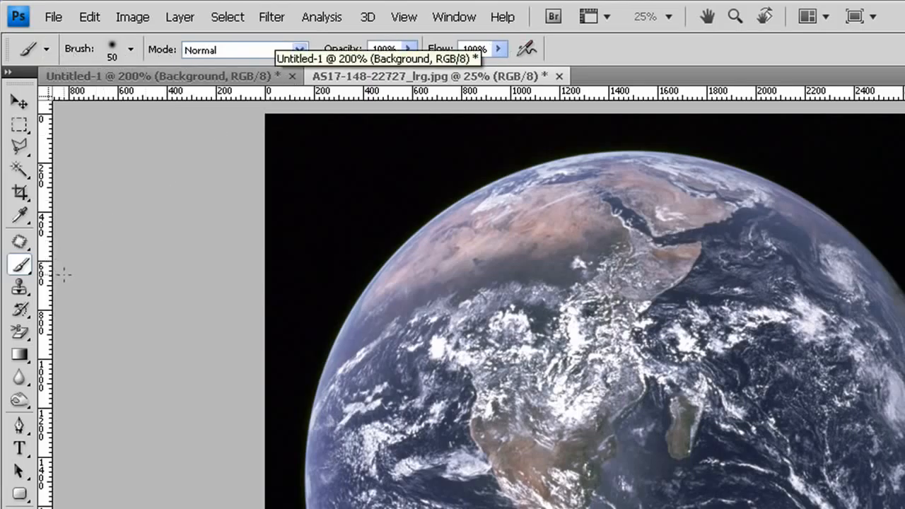
click(19, 288)
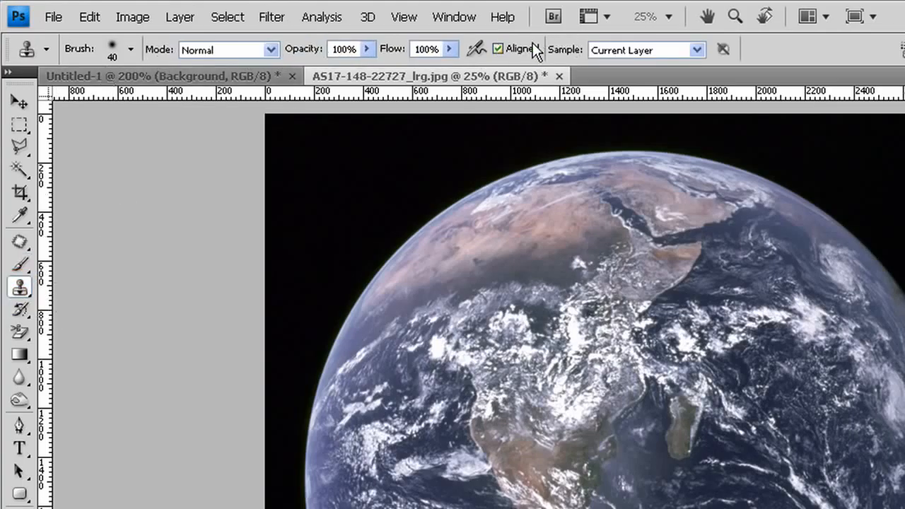
click(20, 191)
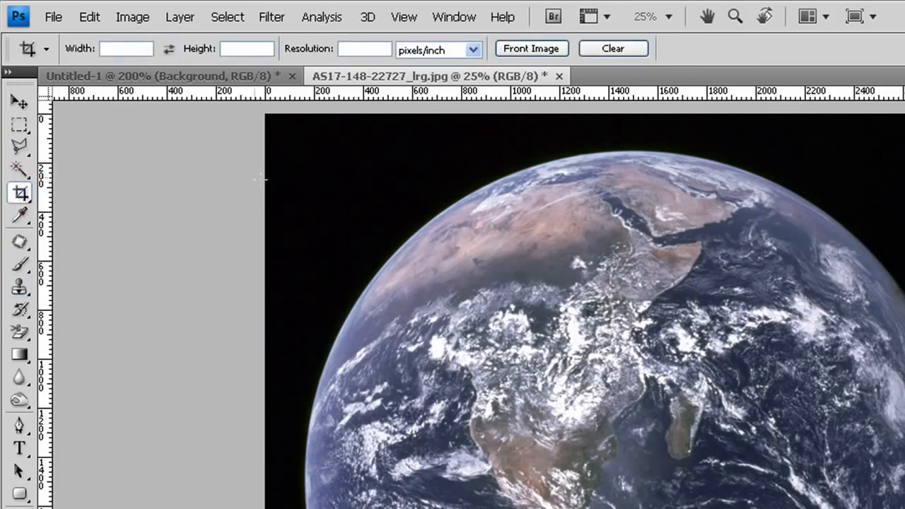
drag(353, 197, 840, 508)
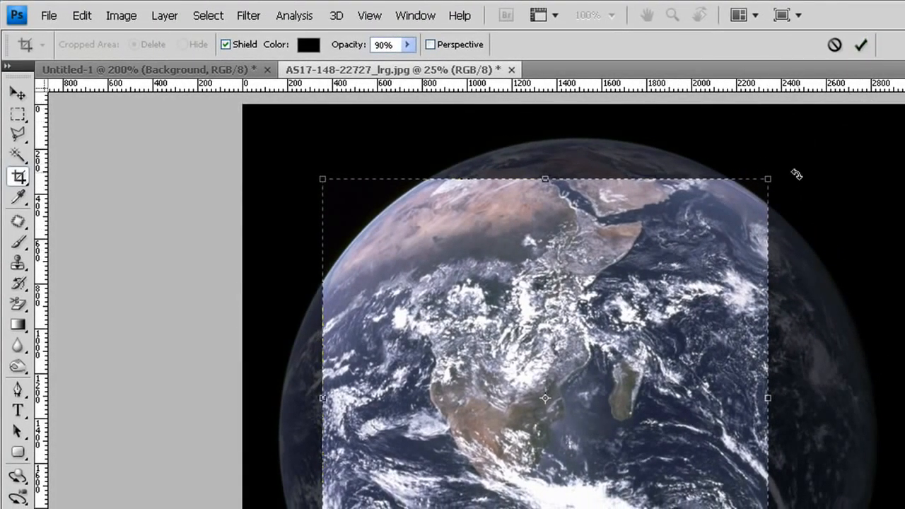
click(836, 45)
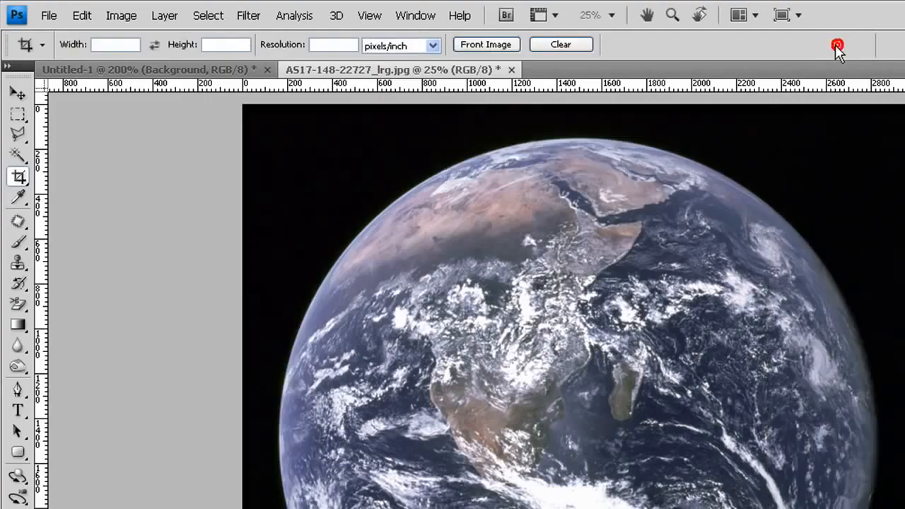
Step: Activate the Brush tool and look through the list of panels that can be shown or hidden
click(19, 243)
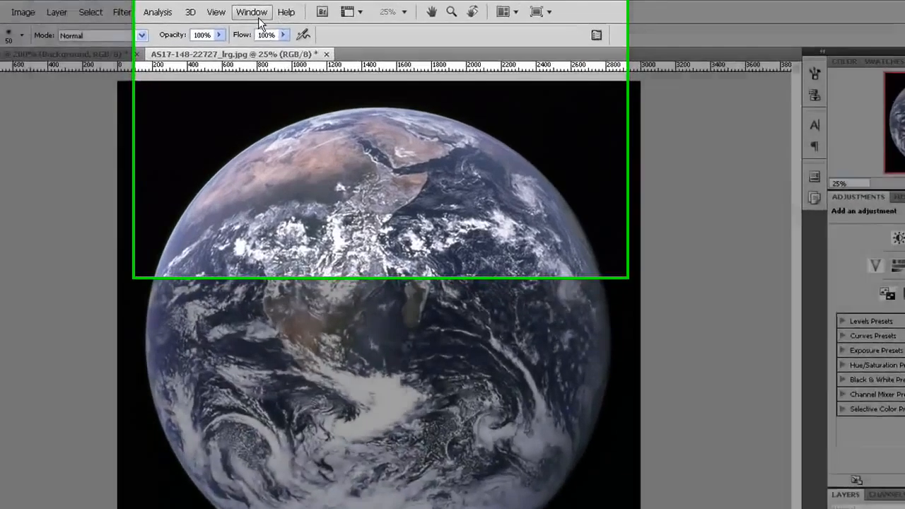
click(260, 9)
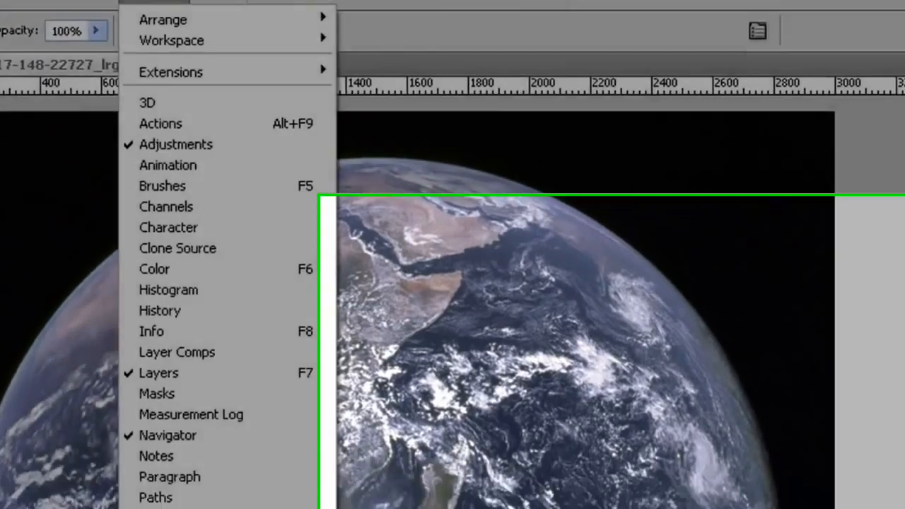
click(530, 68)
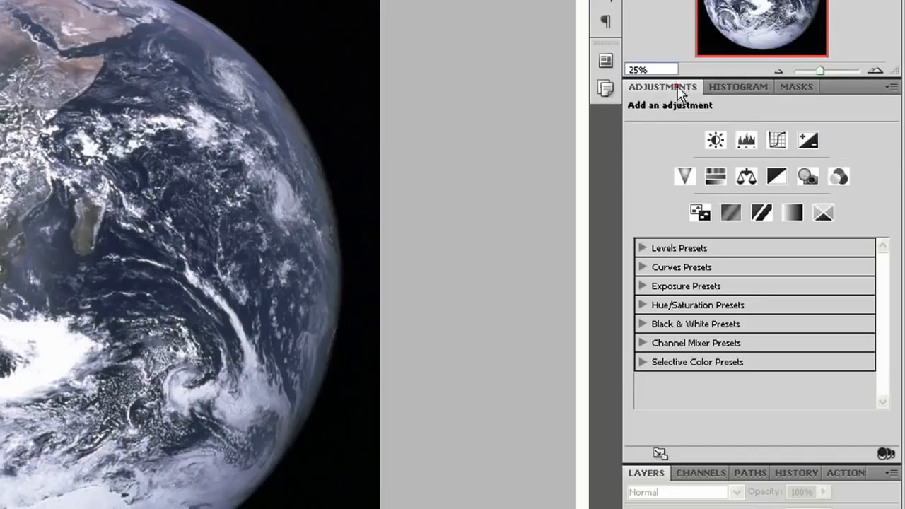
Step: Detach the Adjustments and Layers panels from the dock, leaving Adjustments floating over the image and docking Layers beside the toolbox
drag(679, 92, 252, 69)
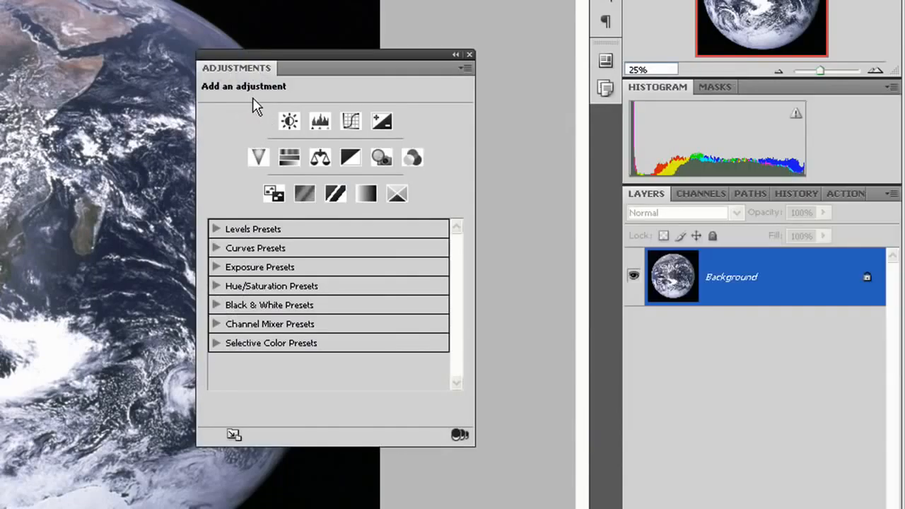
drag(647, 193, 0, 65)
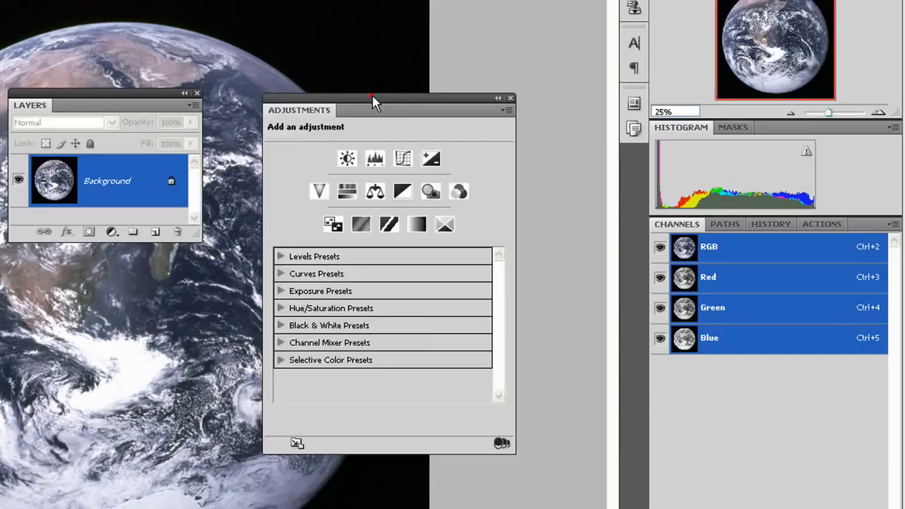
drag(329, 70, 502, 67)
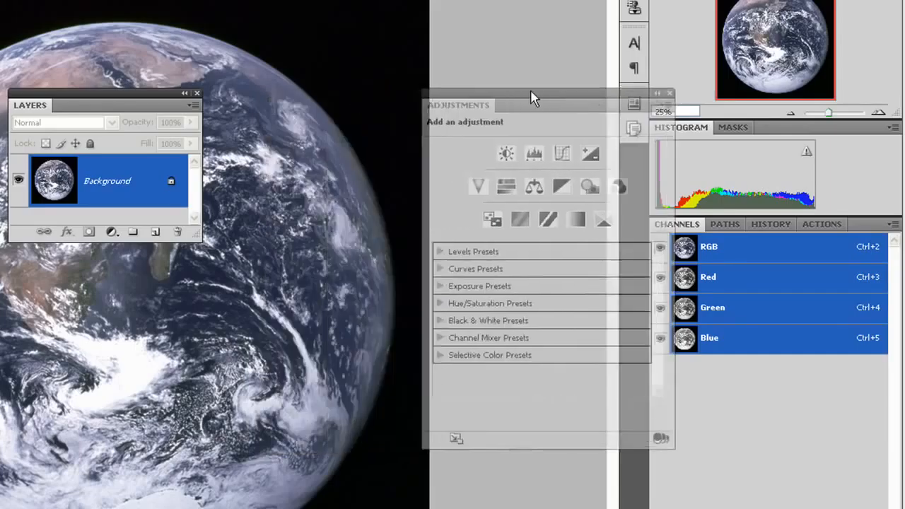
drag(531, 99, 324, 93)
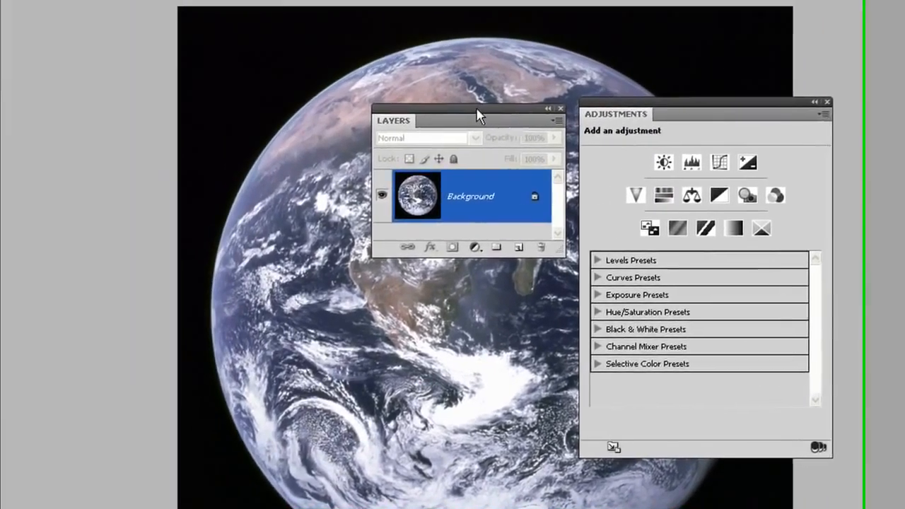
drag(114, 98, 0, 122)
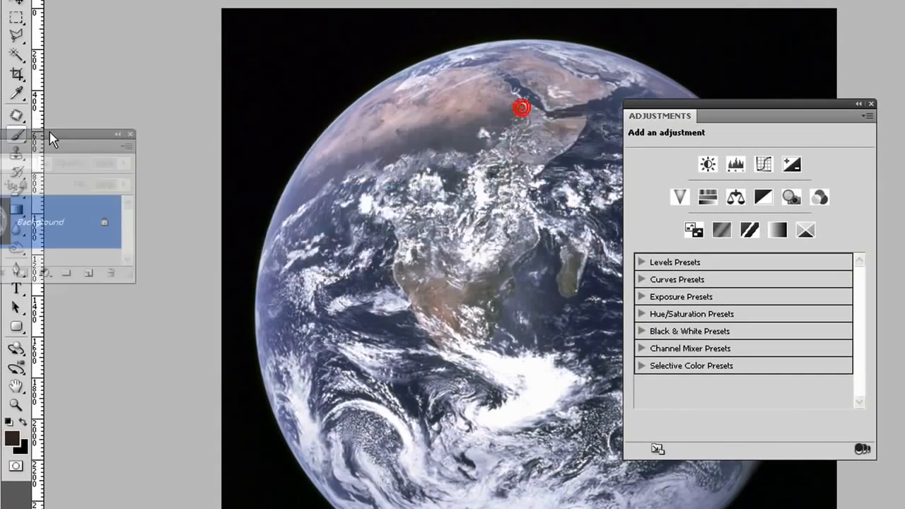
mouse_move(51, 139)
mouse_down()
mouse_move(74, 139)
mouse_move(36, 138)
mouse_up()
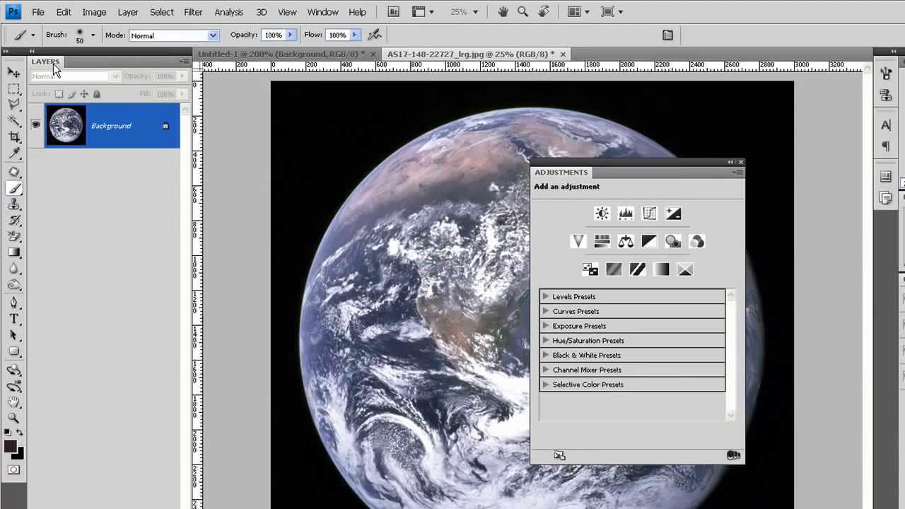
Step: Group the Layers panel with the floating Adjustments panel and dock the group between the Histogram and Channels panels
drag(55, 67, 568, 305)
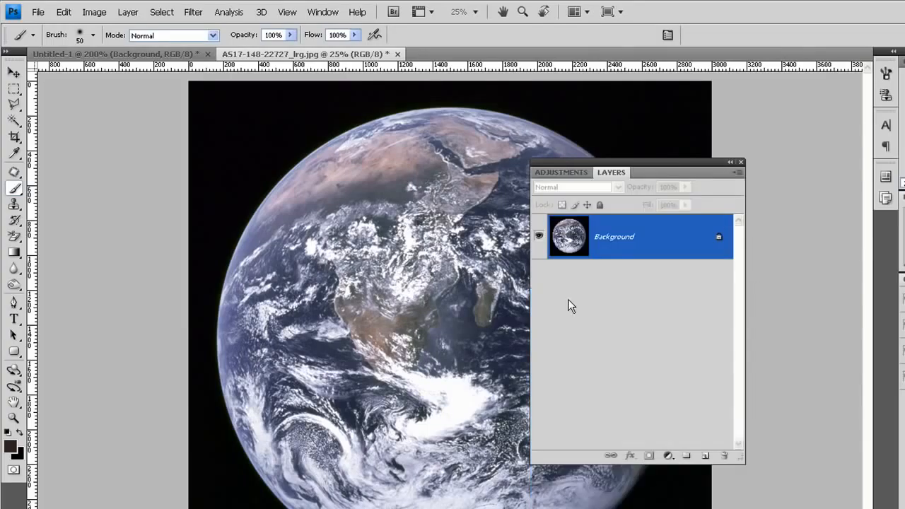
drag(645, 166, 779, 154)
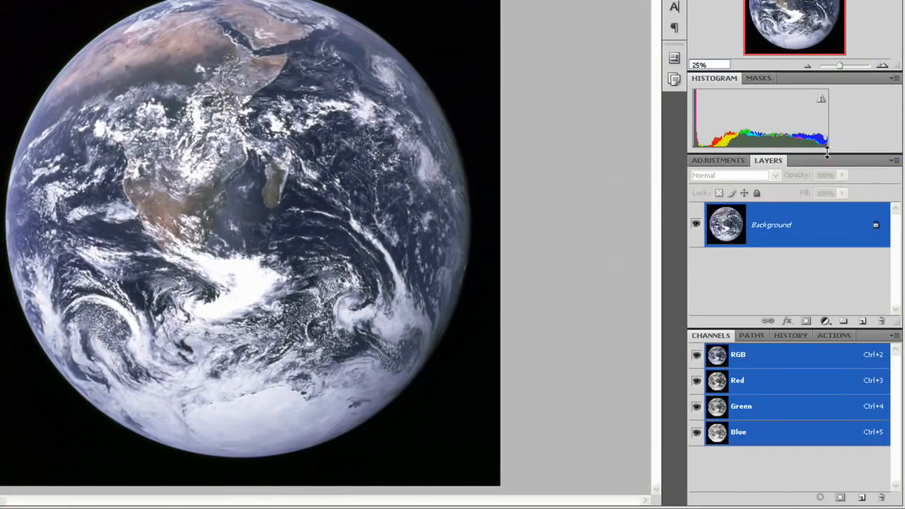
mouse_move(829, 154)
mouse_down()
mouse_move(828, 202)
mouse_move(831, 150)
mouse_up()
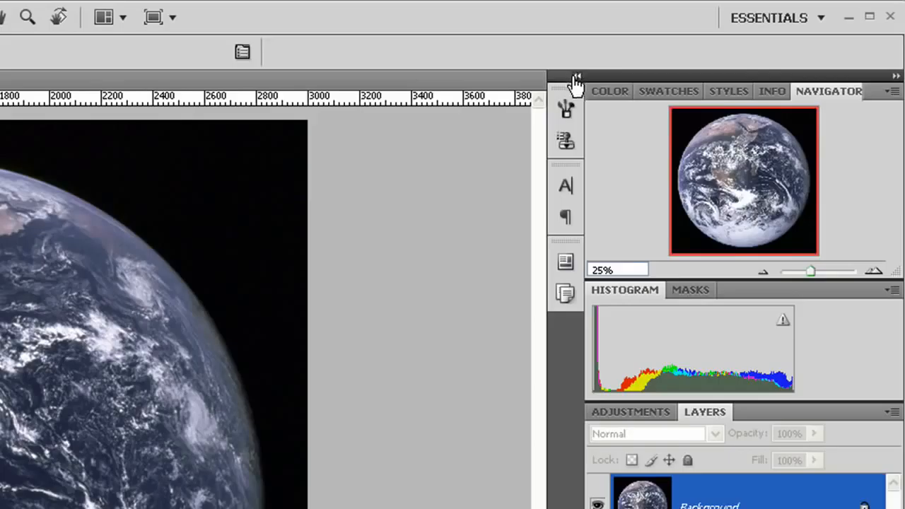
Step: Try expanding and collapsing both docked panel columns, and briefly open the Brushes panel from its collapsed state
click(575, 79)
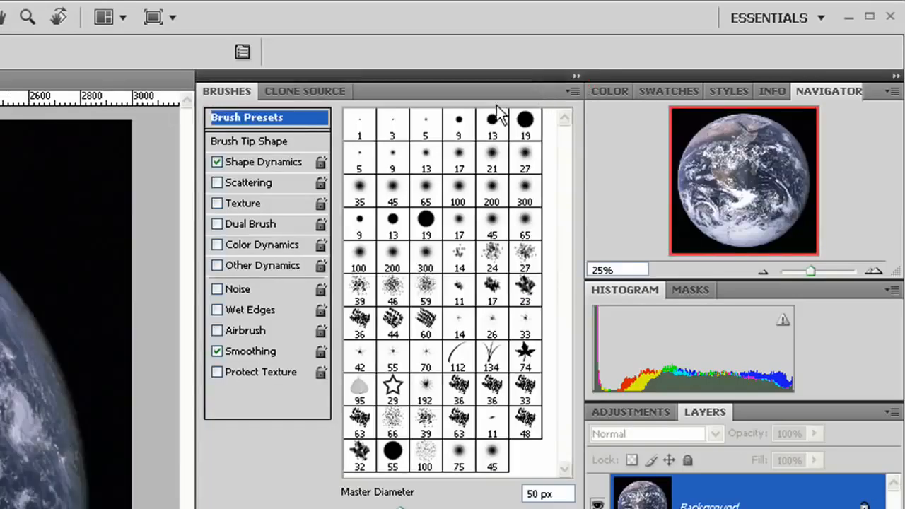
click(576, 78)
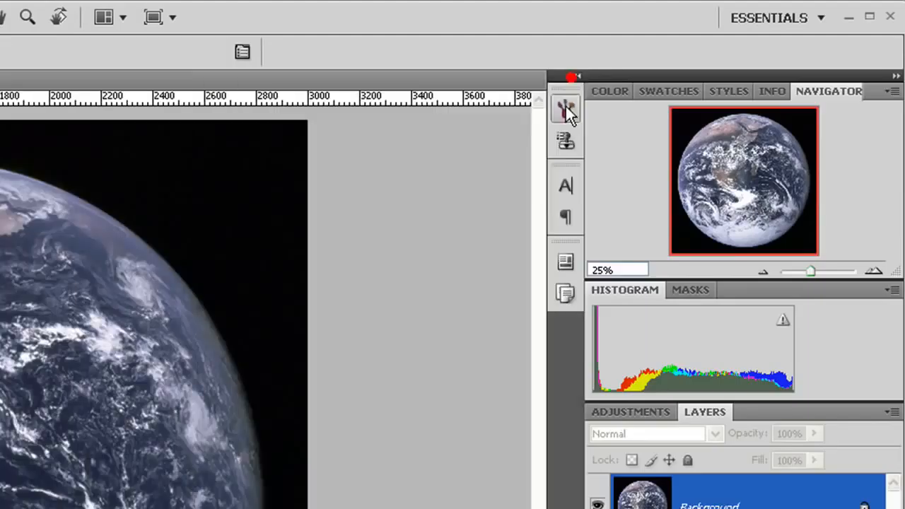
click(895, 76)
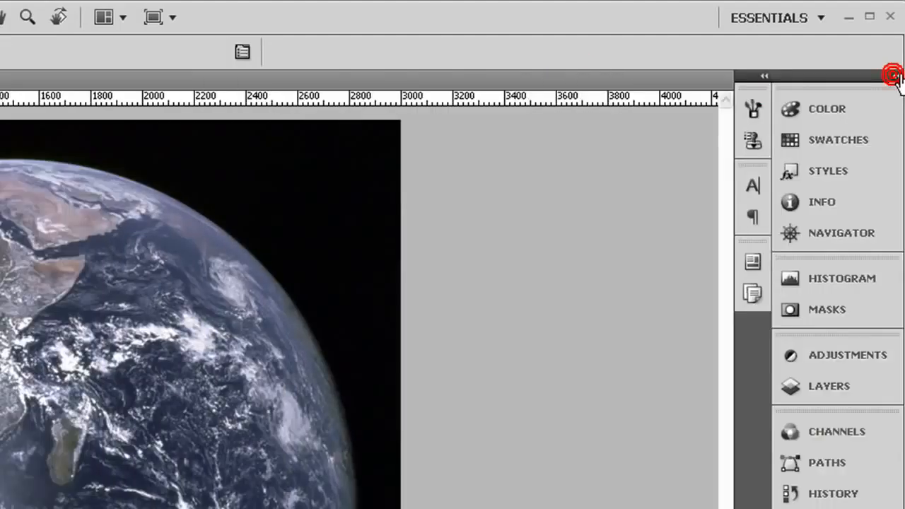
click(751, 107)
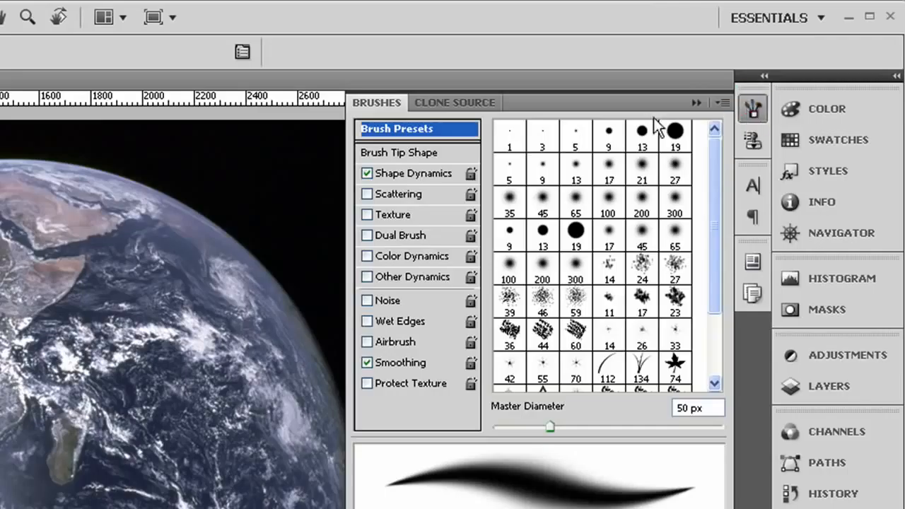
click(752, 108)
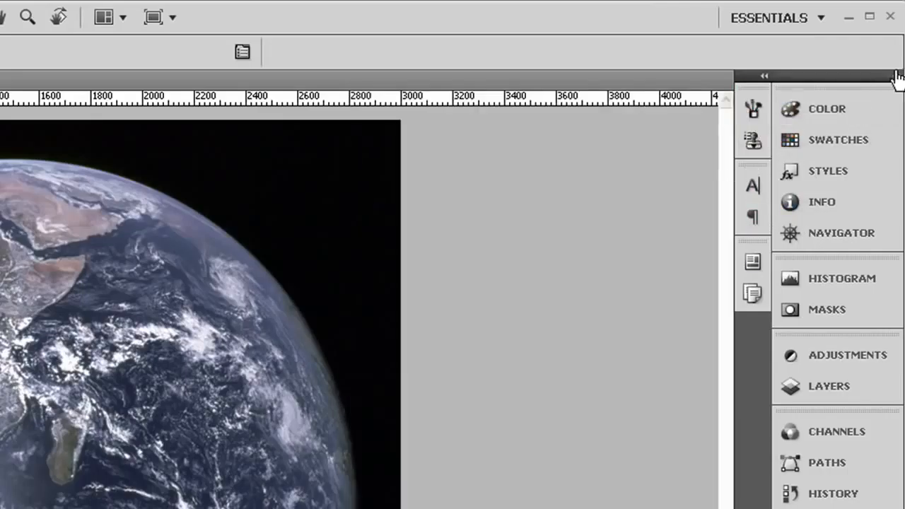
click(897, 76)
click(894, 76)
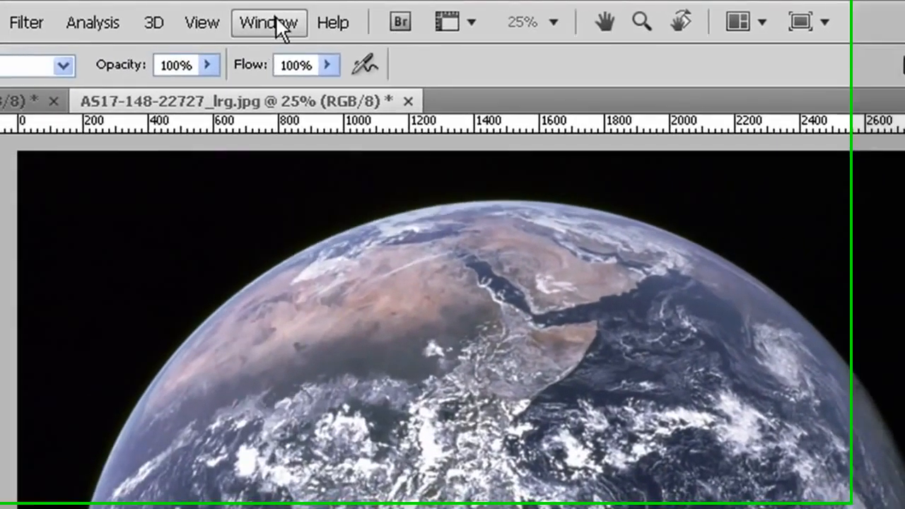
Step: Apply the Basic workspace, accept its menu and keyboard shortcut changes, and expand its collapsed panel column
click(281, 26)
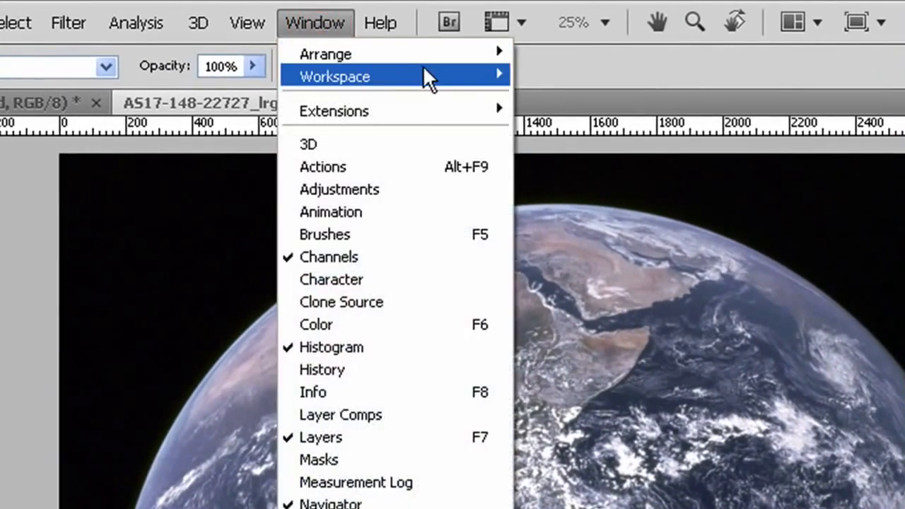
click(375, 69)
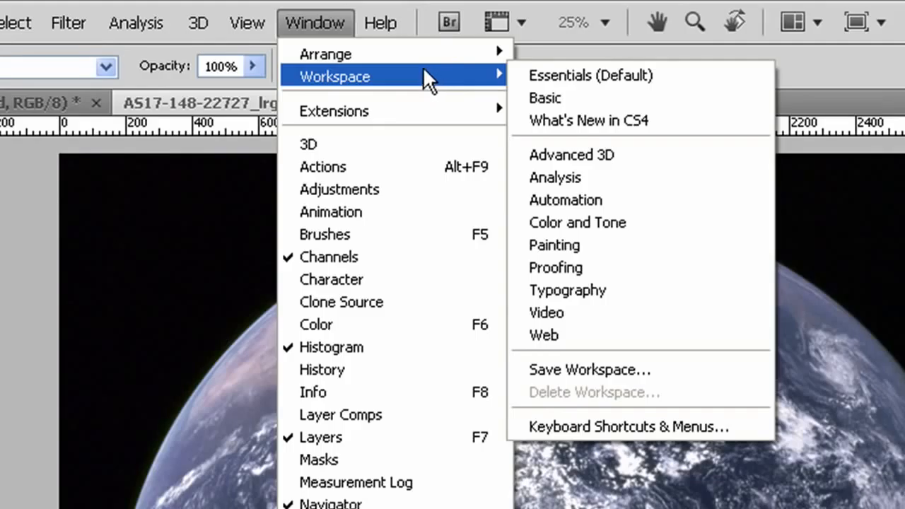
mouse_move(361, 74)
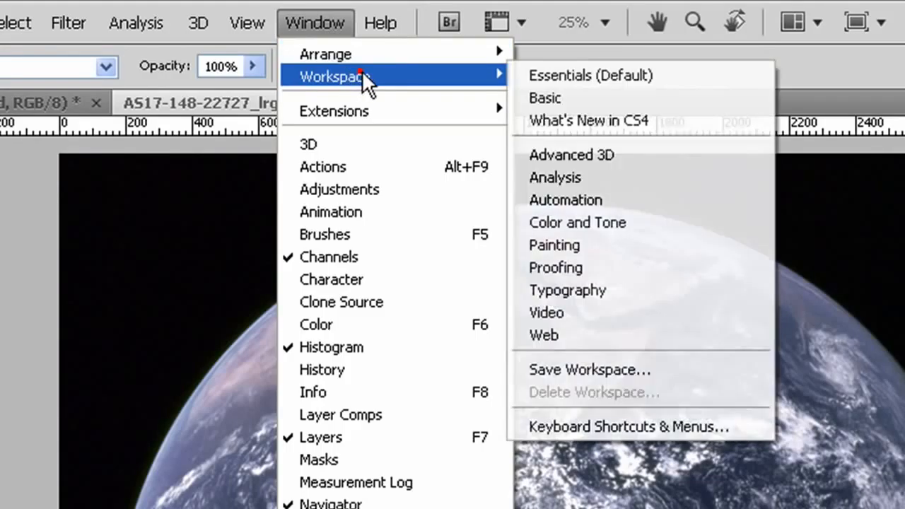
click(645, 95)
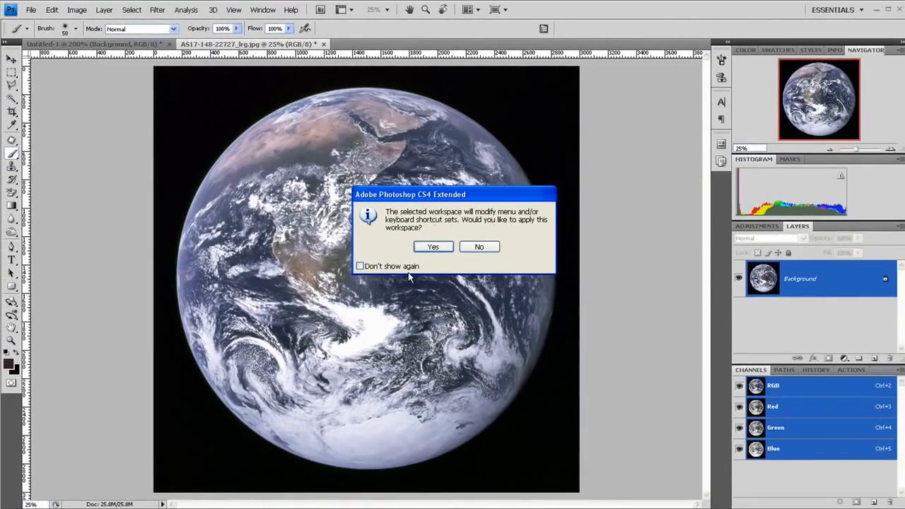
click(438, 247)
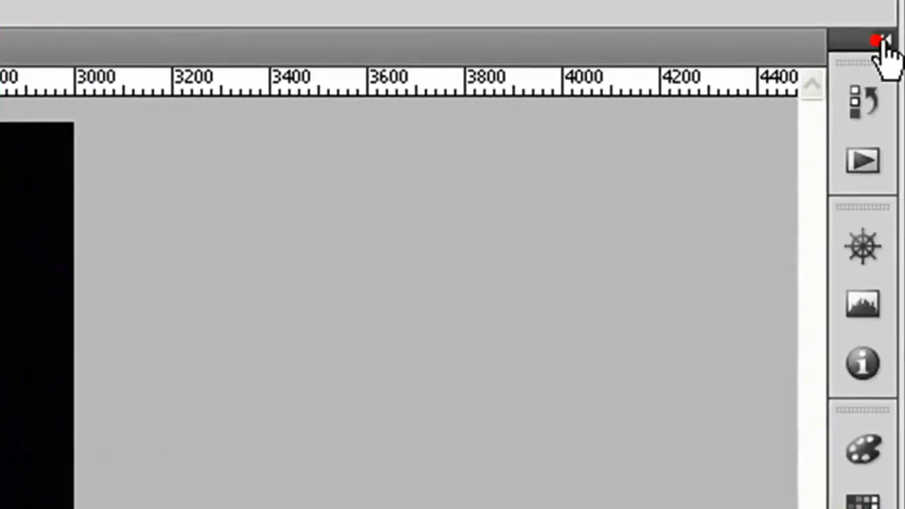
click(900, 42)
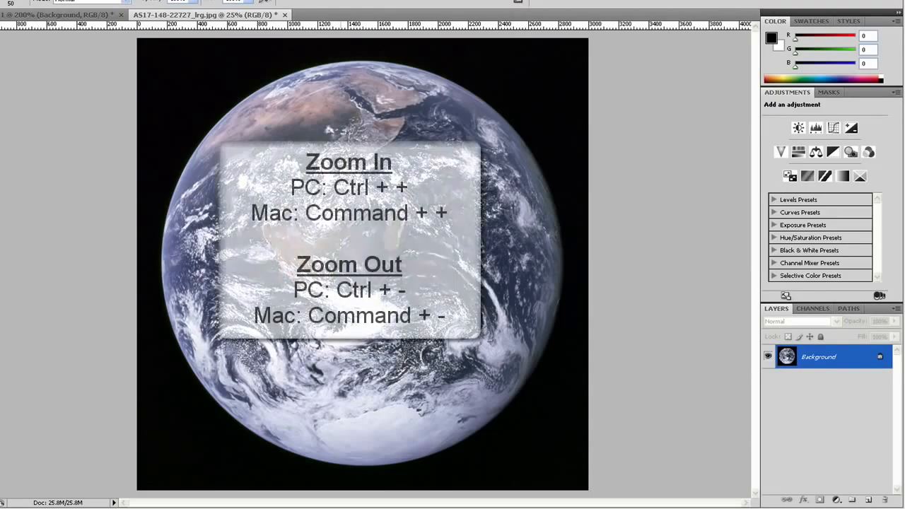
Step: Zoom in and out on the Earth image, finishing at 33.3% magnification
key(ctrl+plus)
key(ctrl+plus)
key(ctrl+plus)
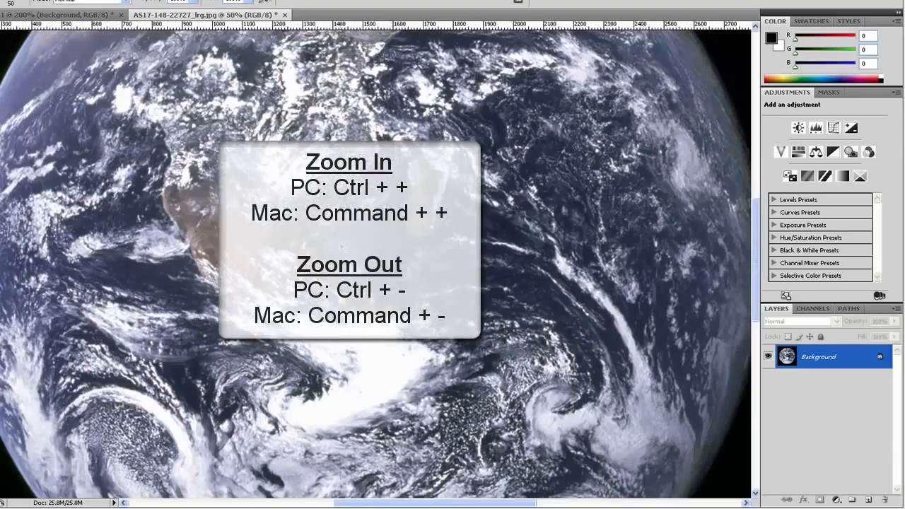
key(ctrl+minus)
key(ctrl+minus)
key(ctrl+minus)
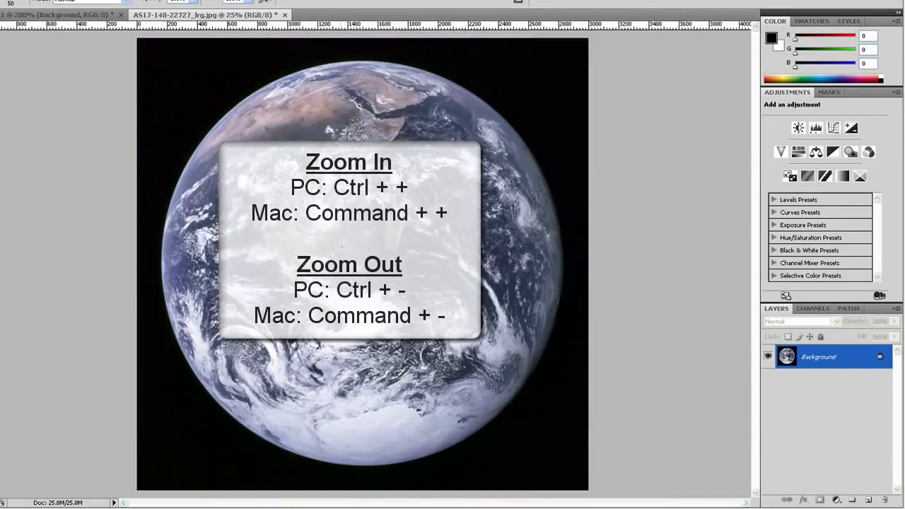
key(ctrl+plus)
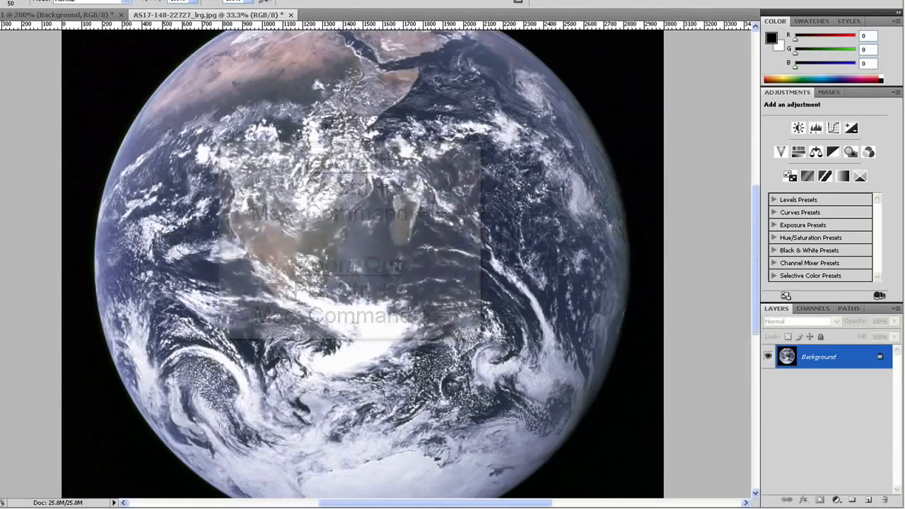
key(ctrl+minus)
key(ctrl+plus)
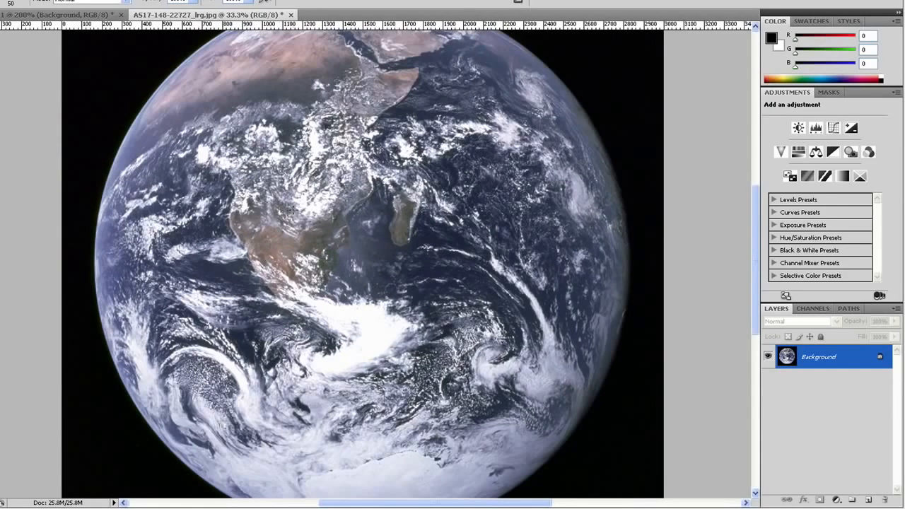
Step: Pan around the enlarged Earth image in several directions and fit the whole image to the screen
mouse_move(351, 157)
mouse_down()
mouse_move(354, 268)
mouse_move(352, 230)
mouse_up()
drag(351, 271, 349, 113)
drag(352, 161, 240, 173)
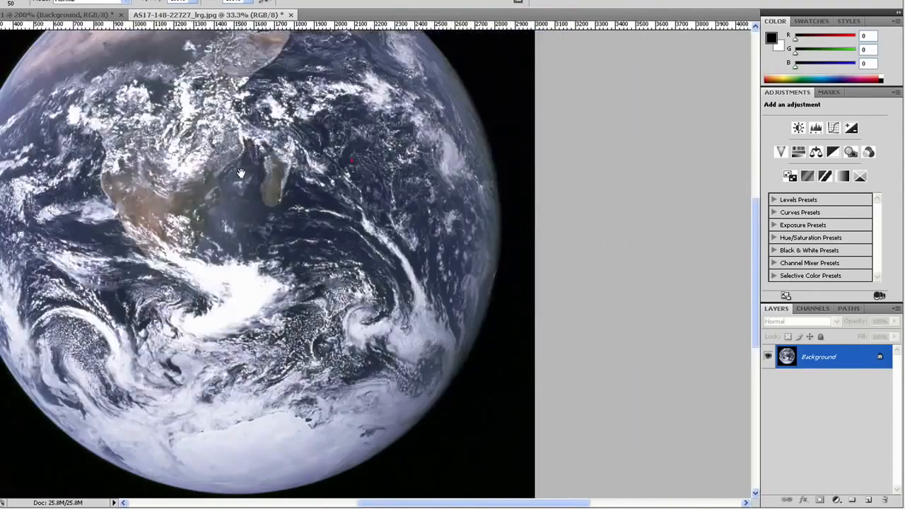
key(ctrl+0)
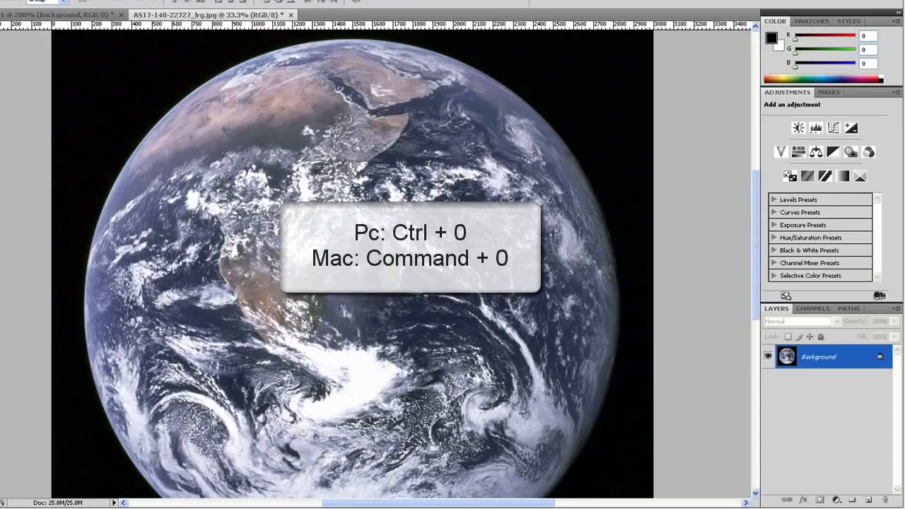
Step: Fit the whole Earth image on screen, and enlarge it to its actual size at 100% magnification
key(ctrl+0)
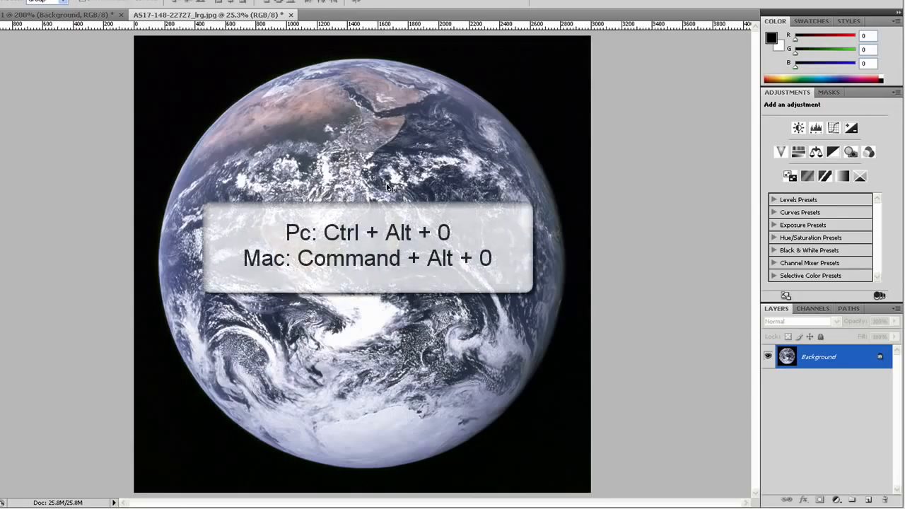
key(ctrl+alt+0)
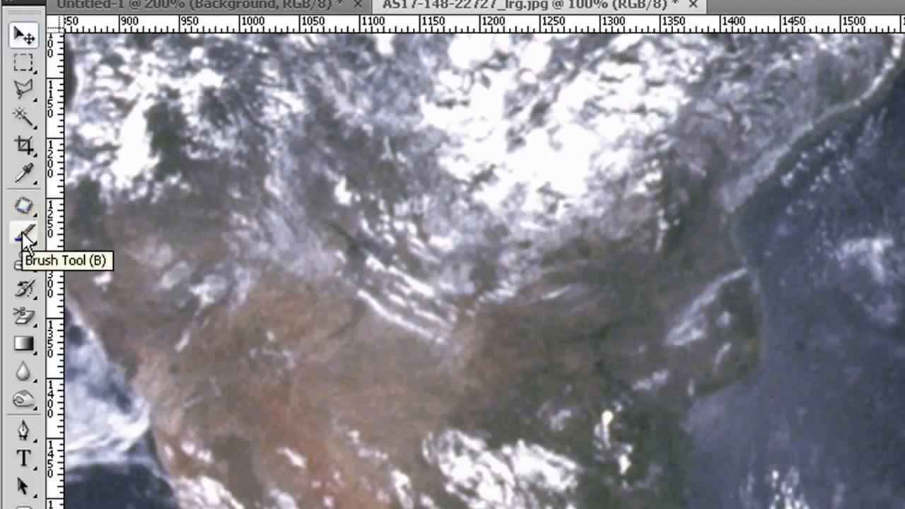
Step: Browse the healing tool group, and try switching from the Brush Tool to the Pencil Tool and back
click(30, 211)
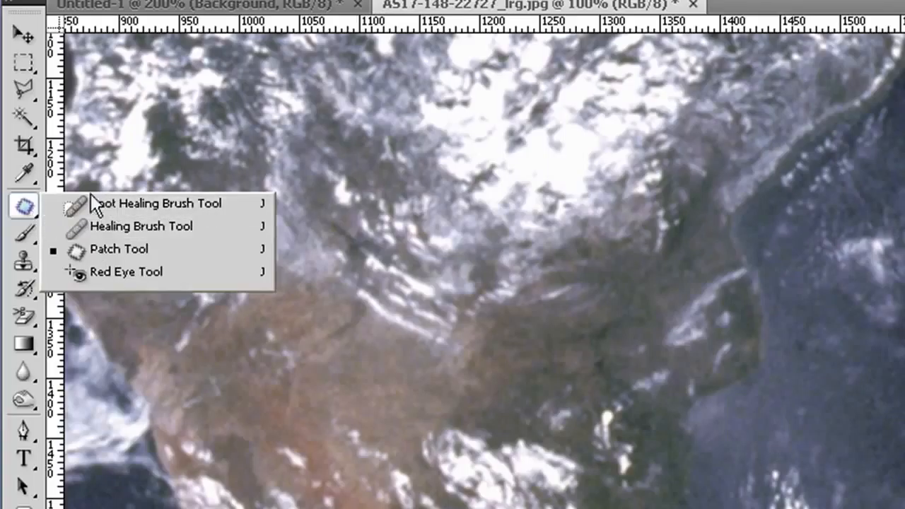
click(24, 206)
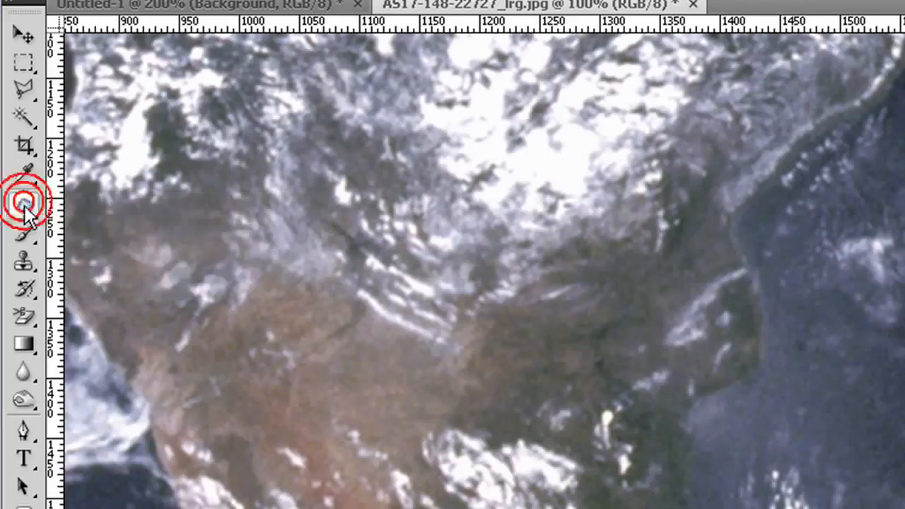
click(23, 233)
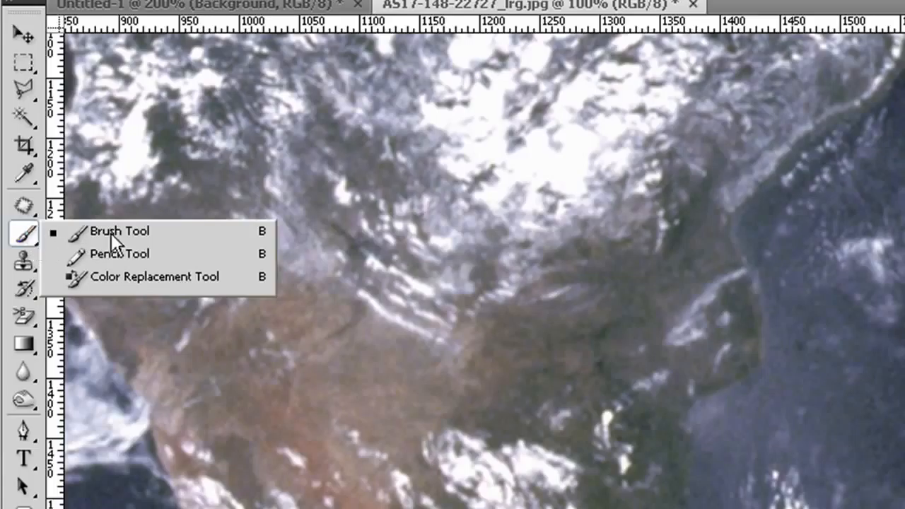
click(111, 253)
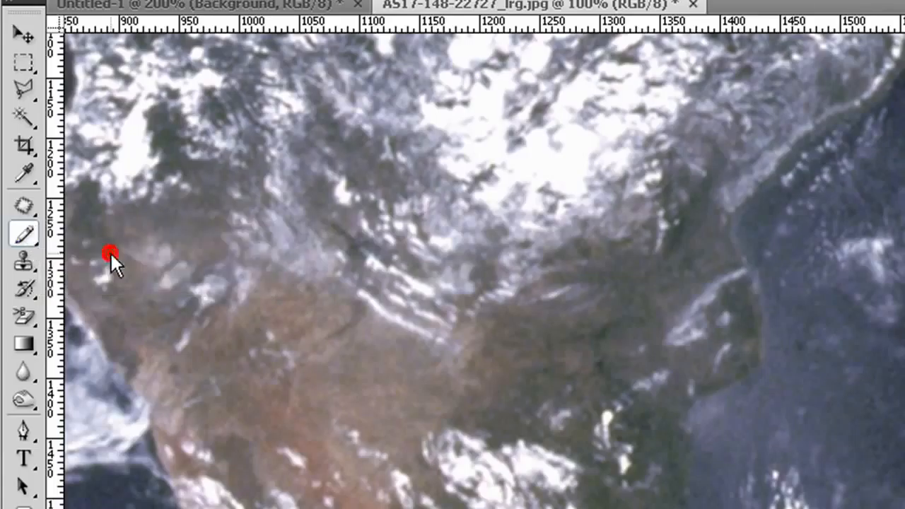
click(24, 234)
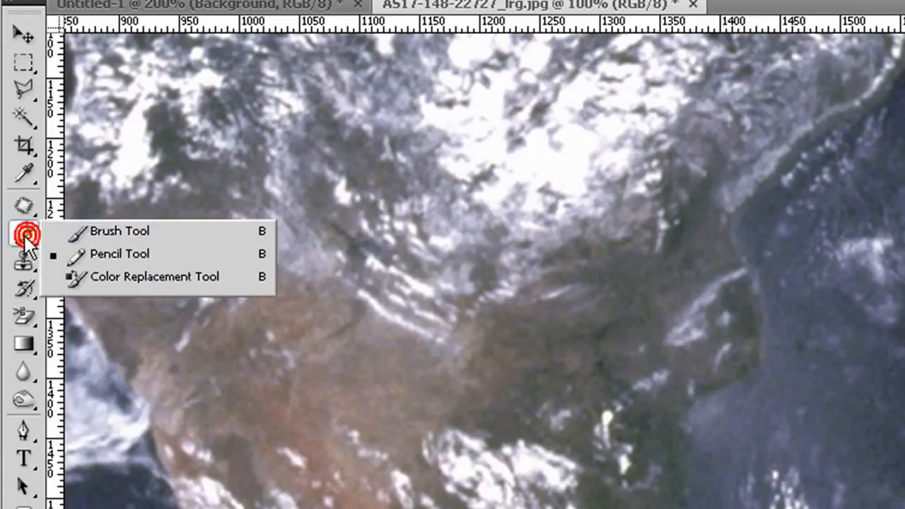
click(90, 236)
Step: Activate the eraser tool briefly, and switch to the Patch Tool
click(21, 324)
click(24, 320)
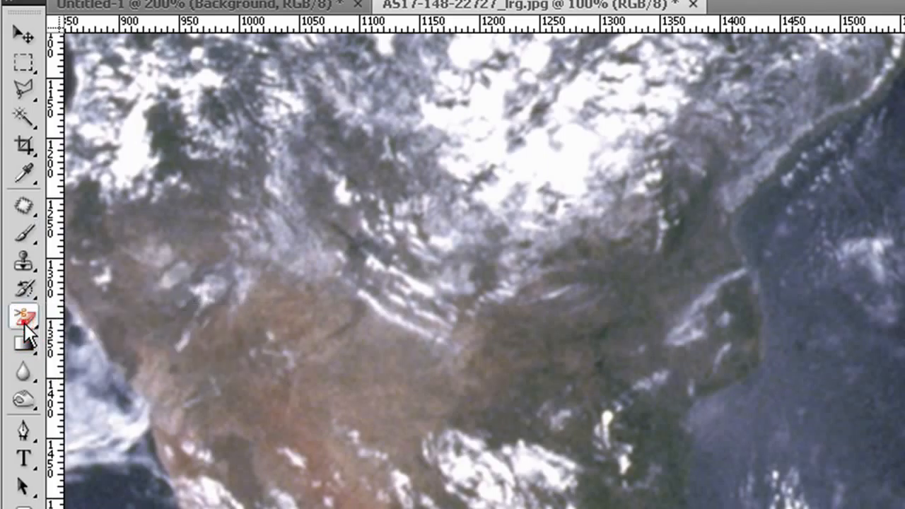
key(j)
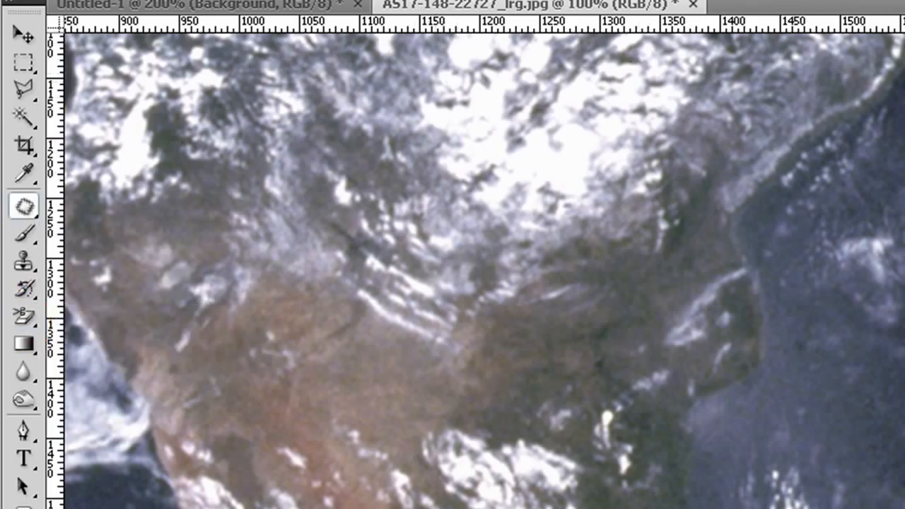